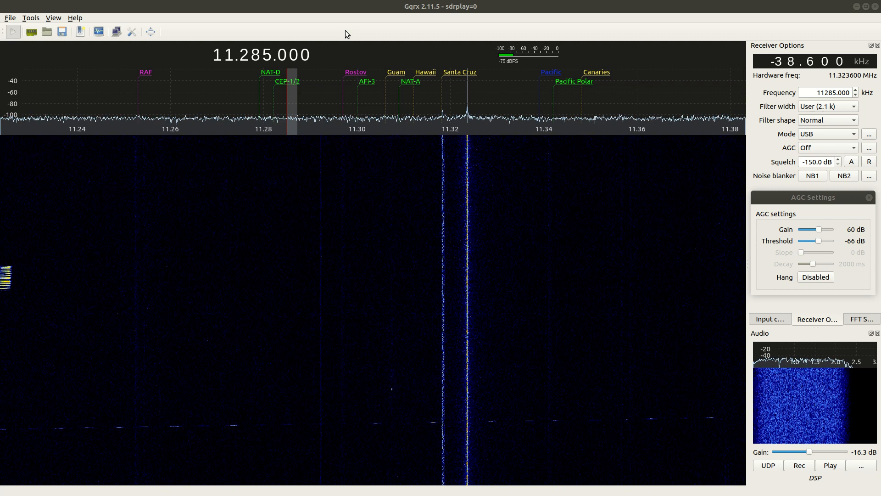
- Bookmark the current frequency, 11285.000 kHz, as SEA-1 with a newly created tag named New MWARA
click(81, 32)
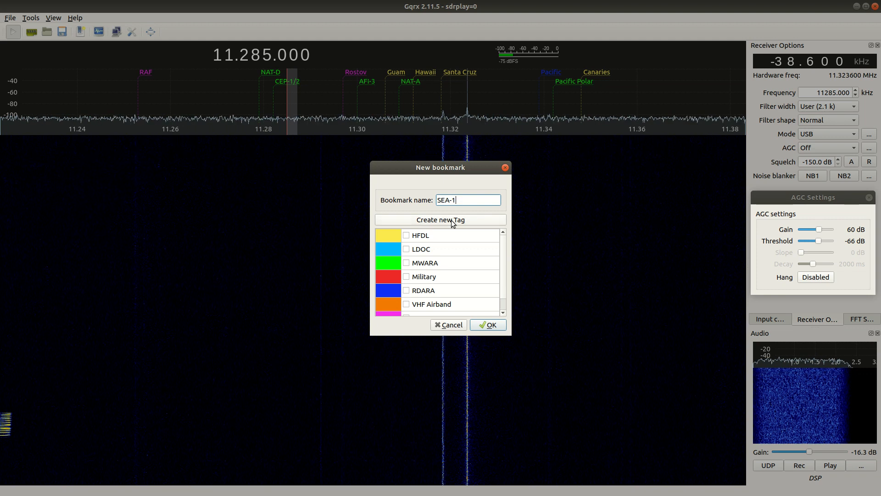
scroll(505, 252, down, 1)
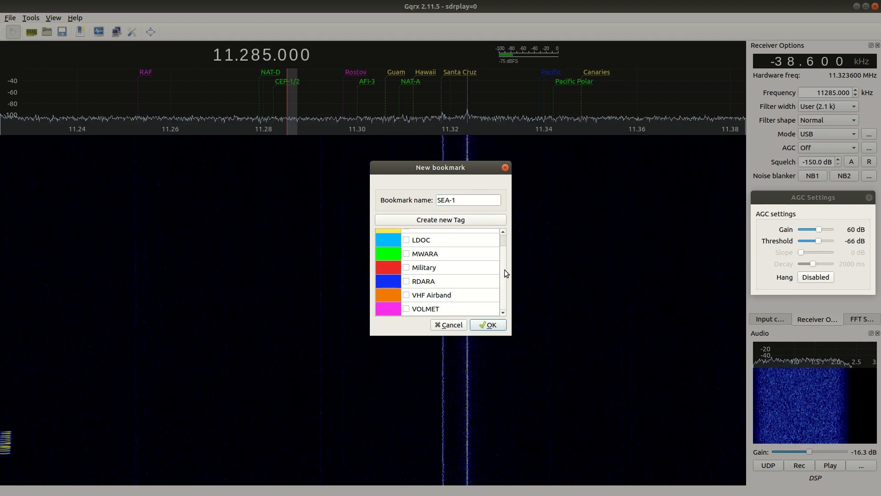
scroll(508, 239, up, 1)
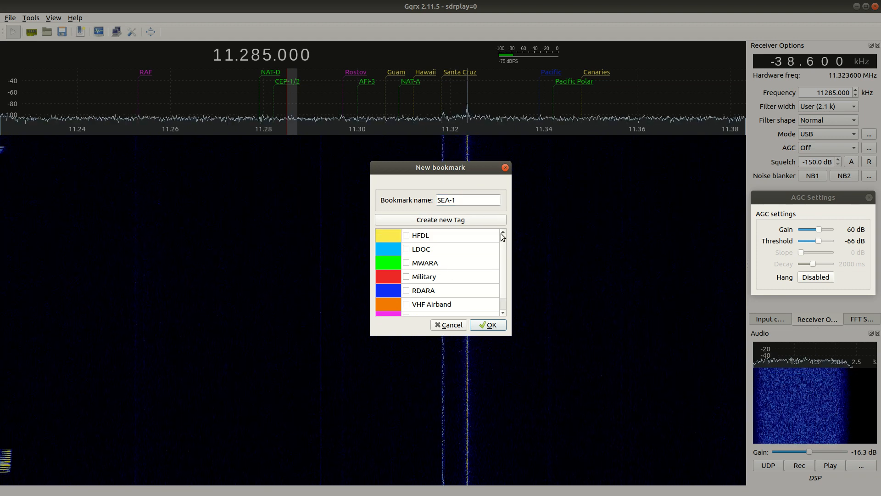
click(481, 218)
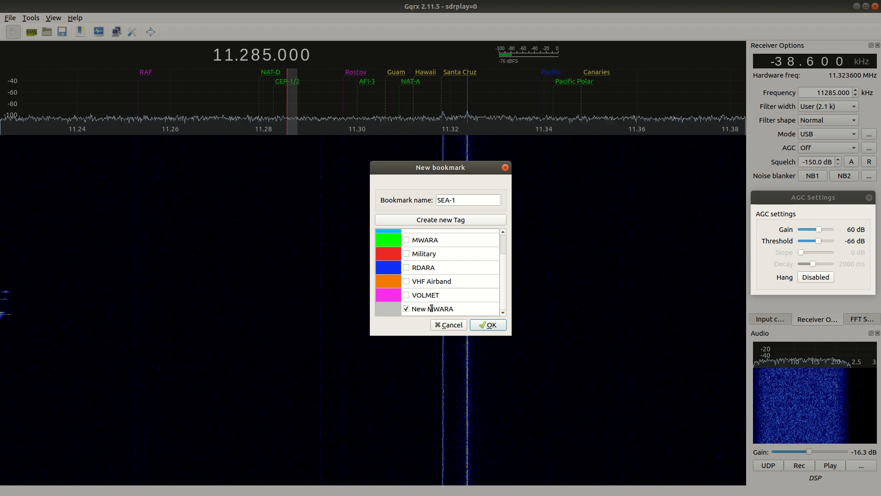
click(488, 325)
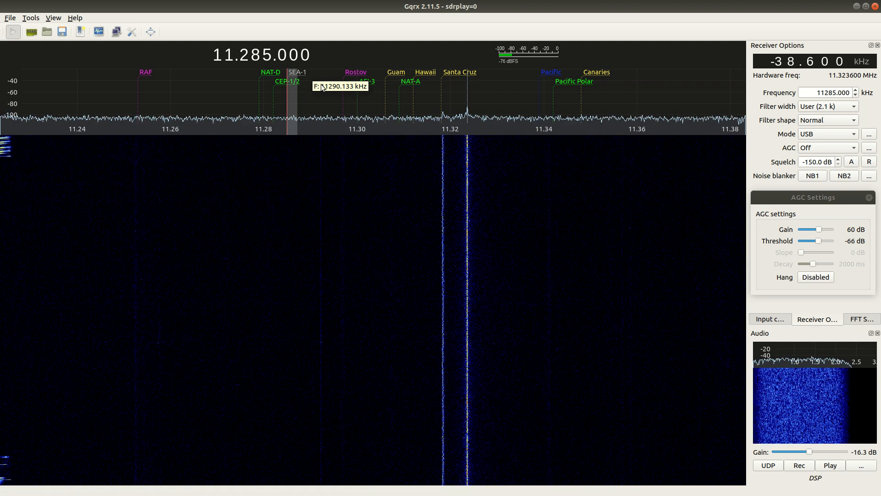
- Show the bookmarks list and change the New MWARA tag's colour to a custom bright yellow, then hide the list
click(53, 18)
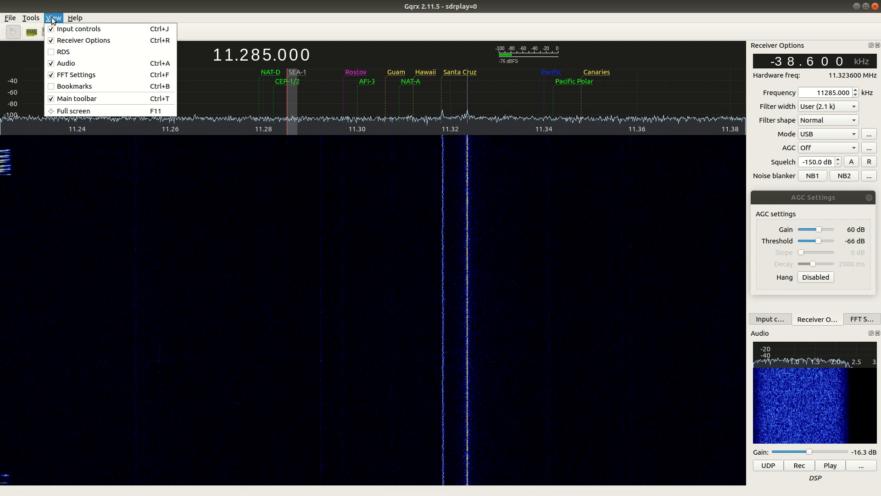
click(73, 86)
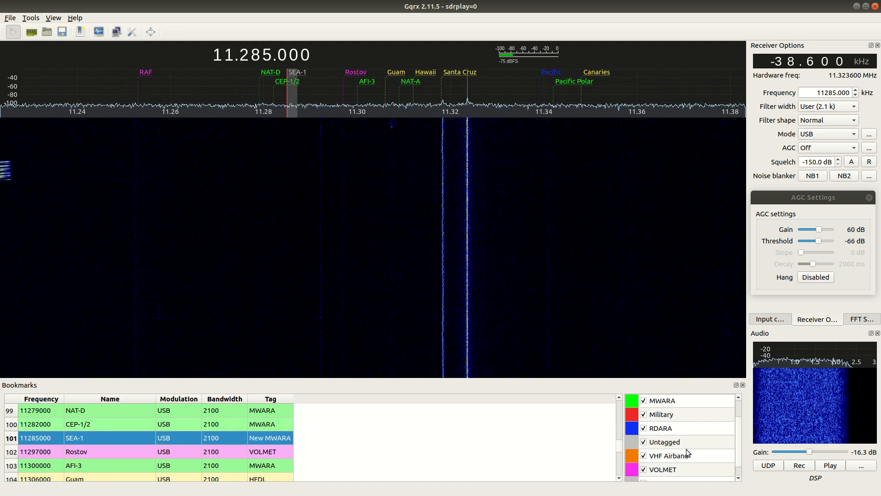
click(739, 419)
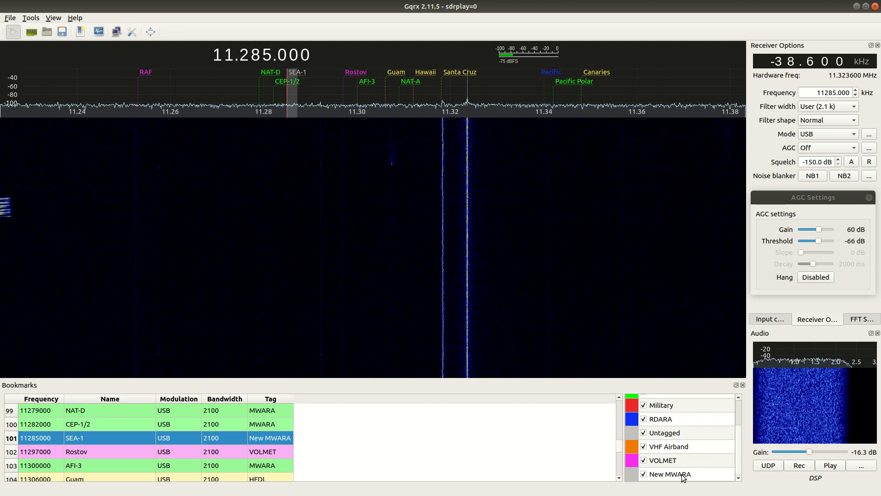
double_click(633, 477)
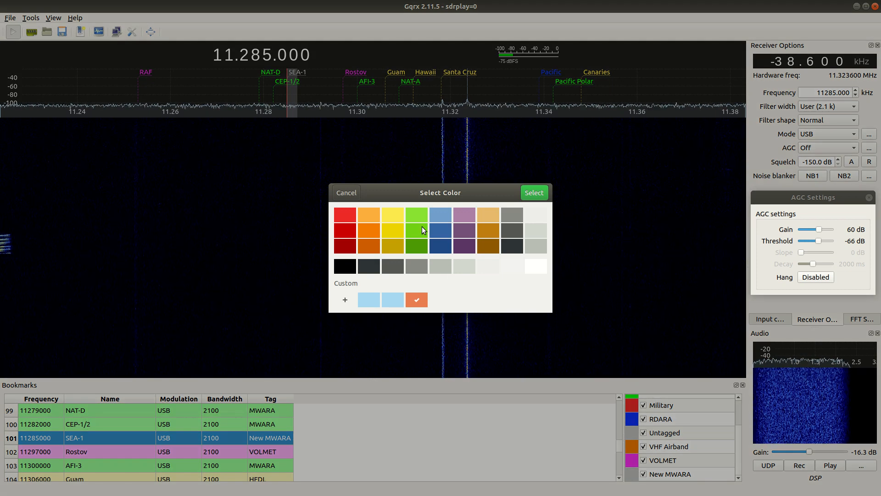
click(392, 301)
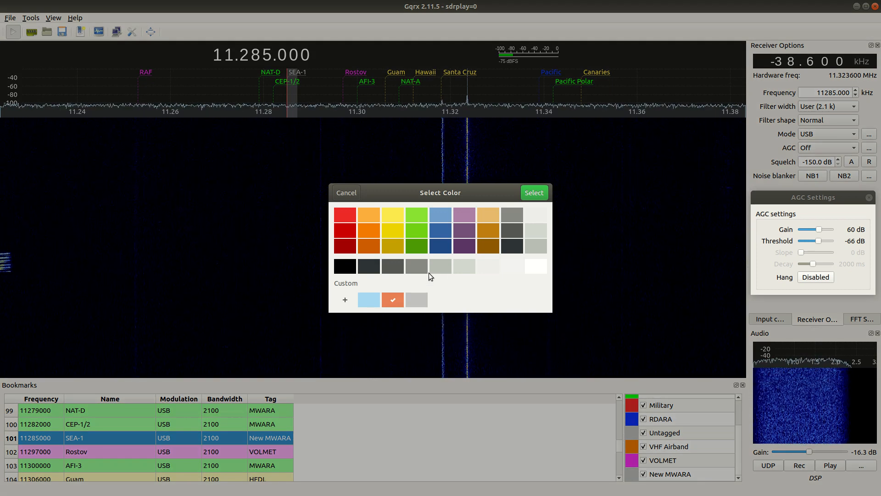
click(345, 301)
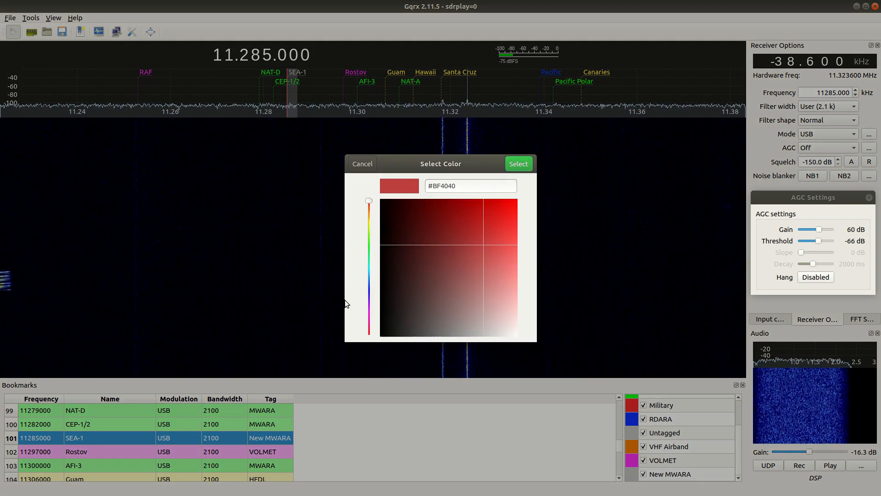
mouse_move(370, 216)
mouse_down()
mouse_move(368, 321)
mouse_move(369, 223)
mouse_up()
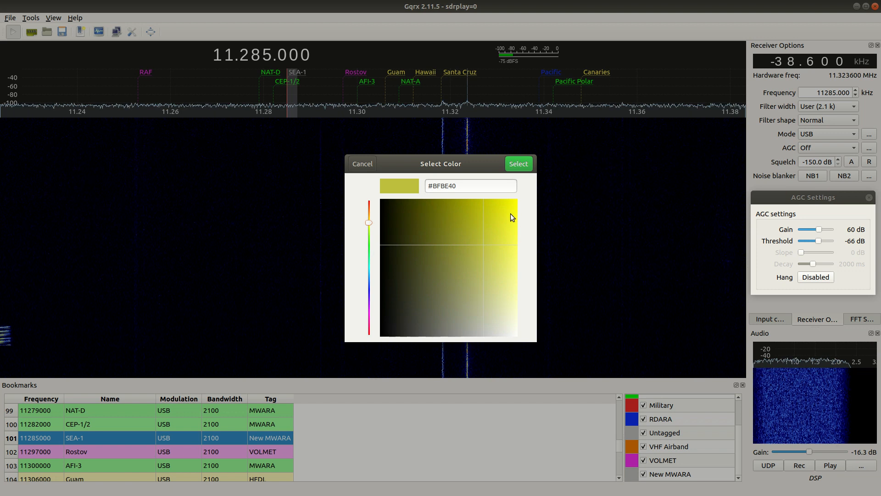
click(512, 214)
click(515, 165)
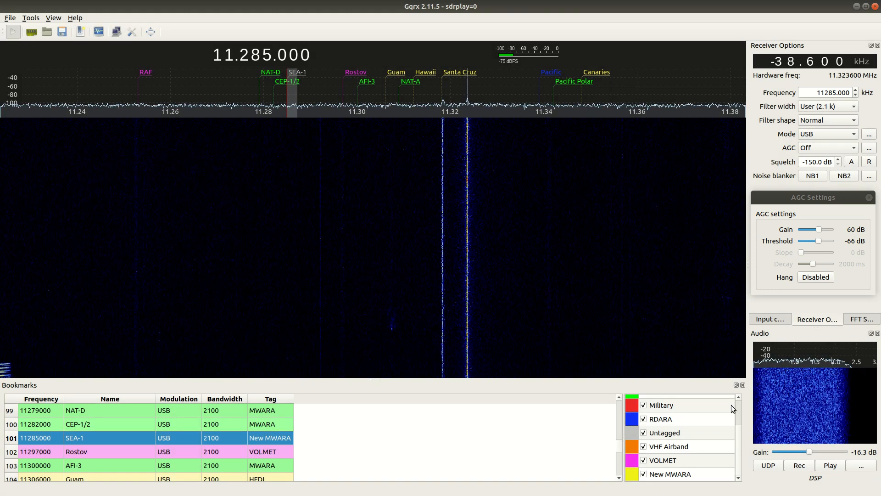
click(743, 385)
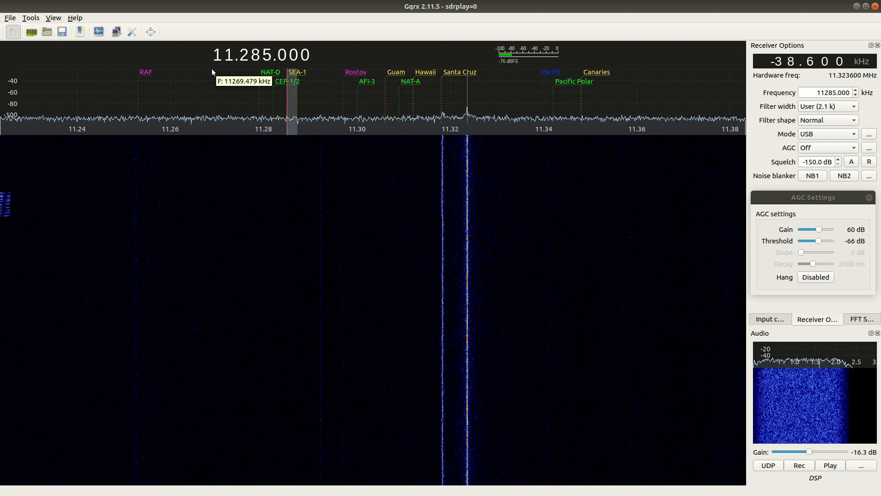
- Tune to 11269.000 kHz and start a bookmark named New BM with a newly created tag named New Tag
click(213, 81)
scroll(213, 79, down, 1)
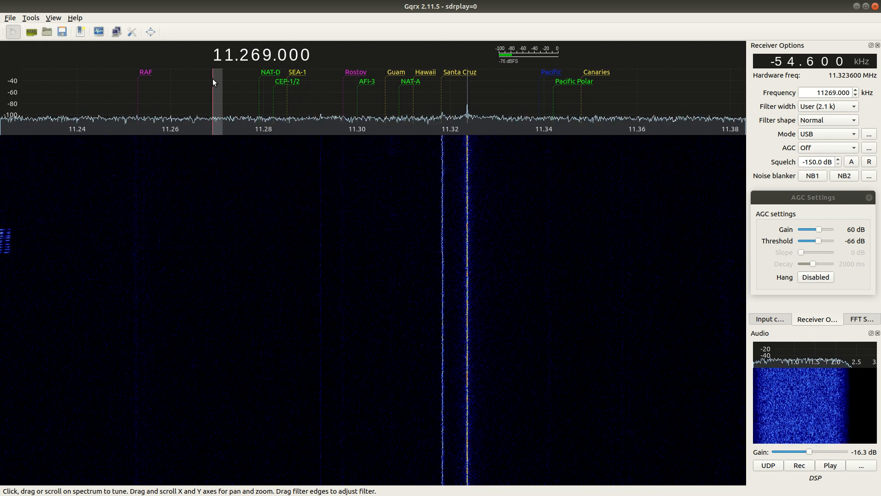
click(81, 32)
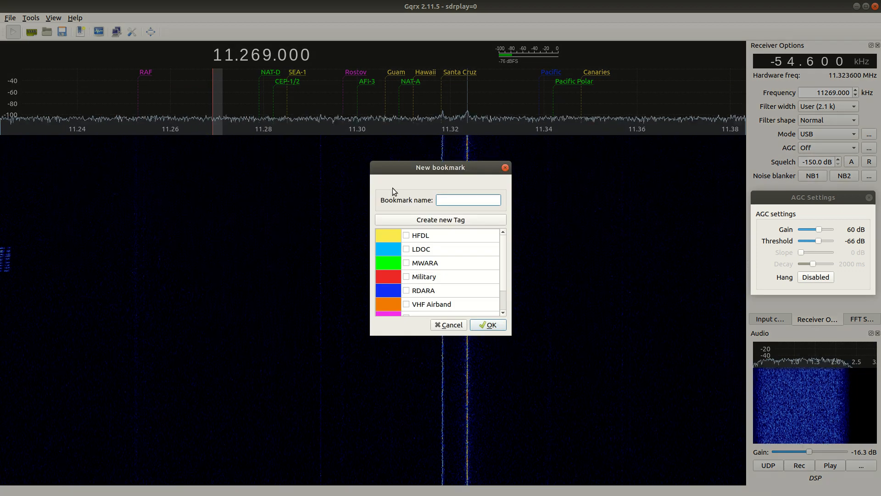
text(New BM)
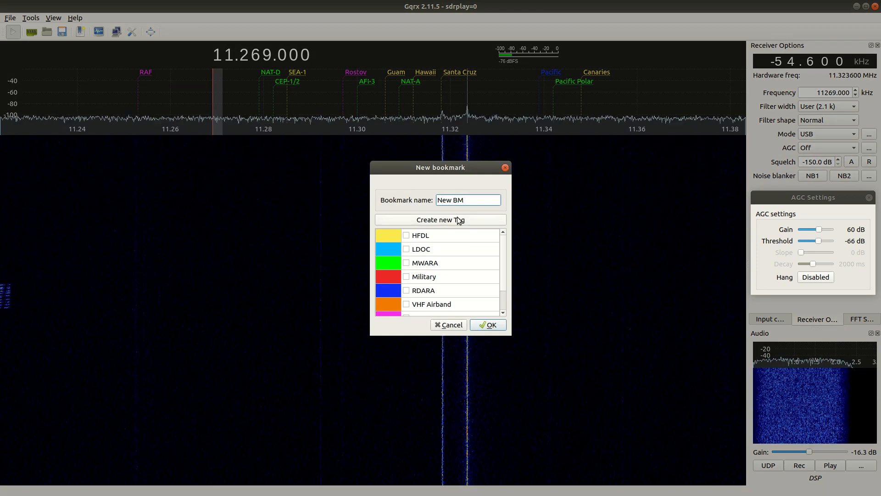
click(481, 220)
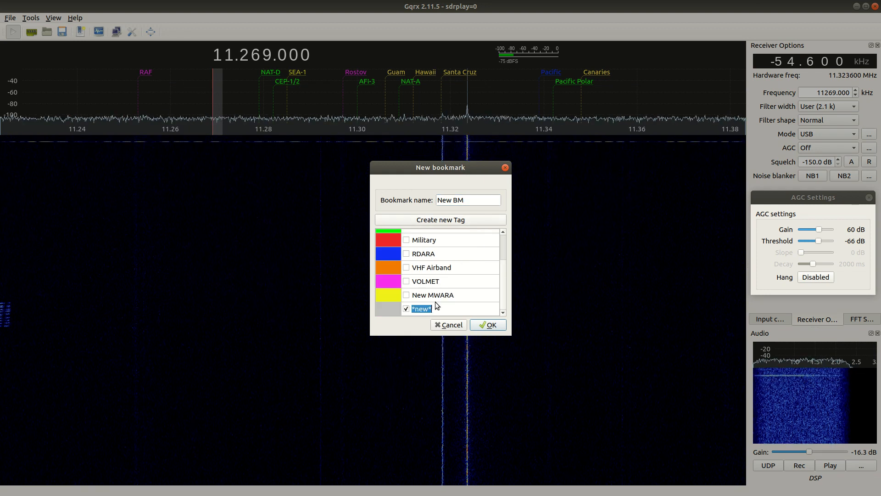
text(New Tag)
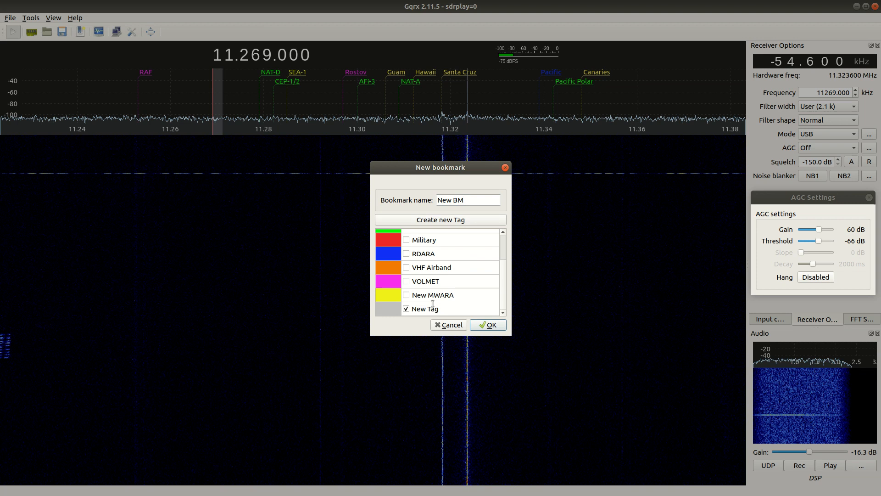
- Set the new tag's colour to the medium green swatch and save the New BM bookmark
double_click(393, 309)
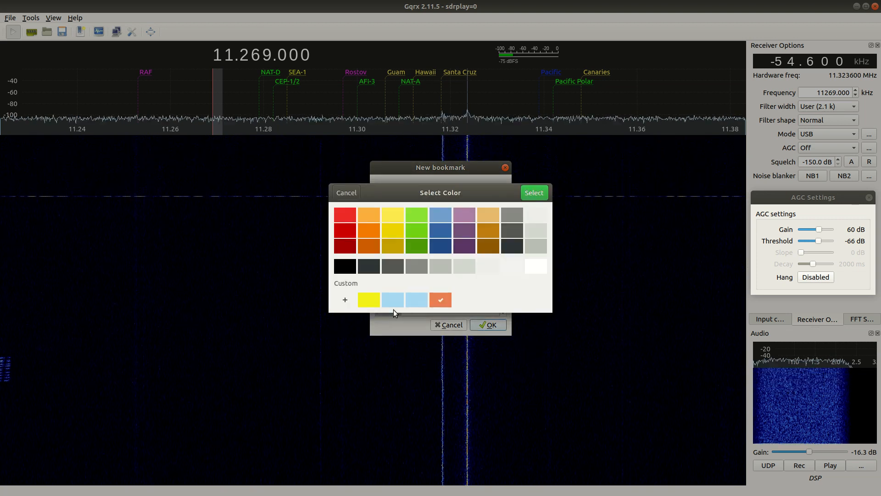
click(417, 230)
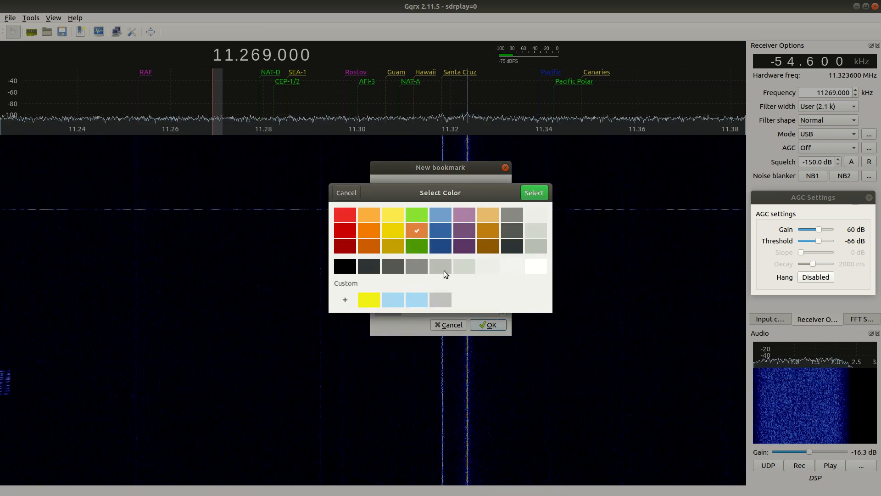
click(534, 193)
click(487, 325)
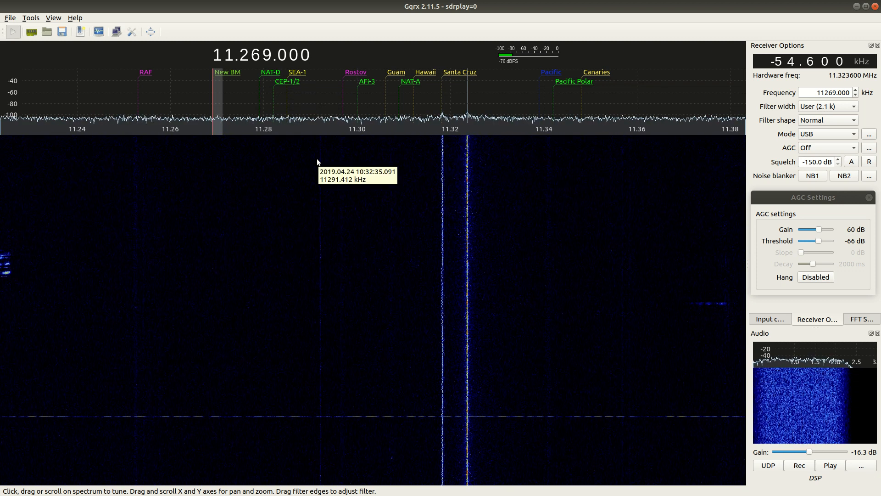
- Tune in turn to the Pacific, NAT-D and CEP-1/2 bookmark frequencies, finishing on SEA-1 at 11285.000 kHz
click(552, 75)
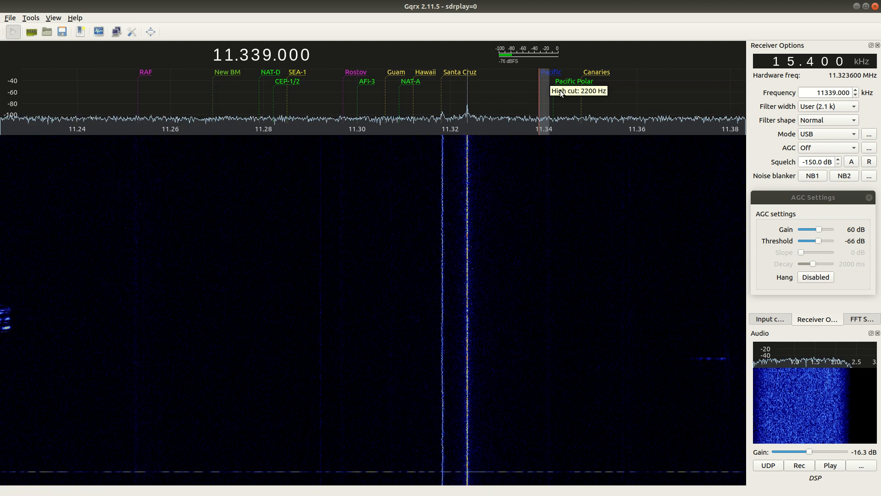
click(259, 94)
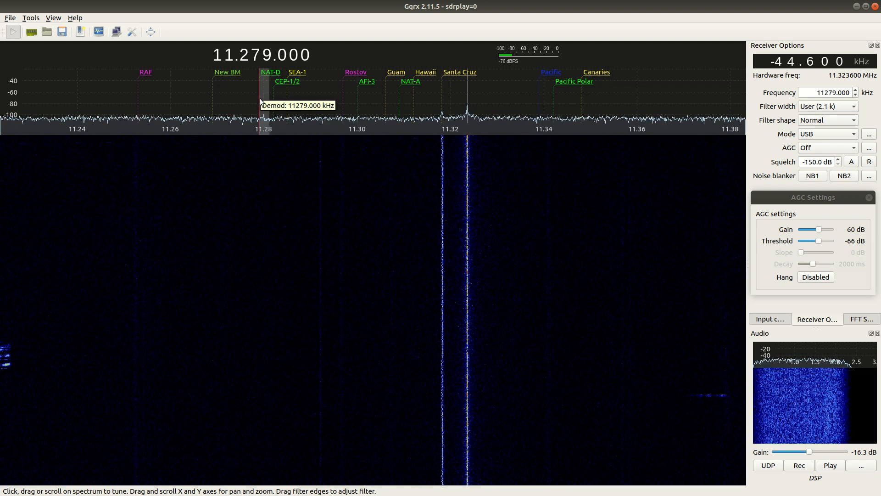
click(272, 95)
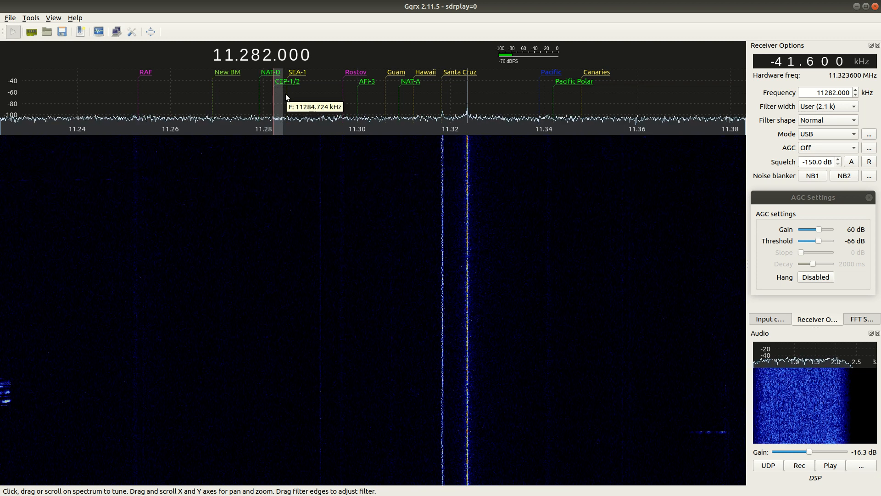
click(286, 96)
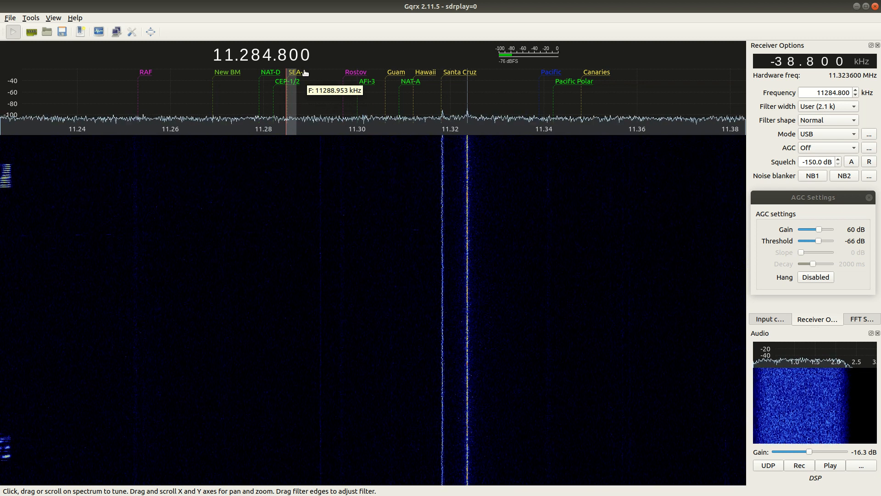
scroll(305, 73, up, 2)
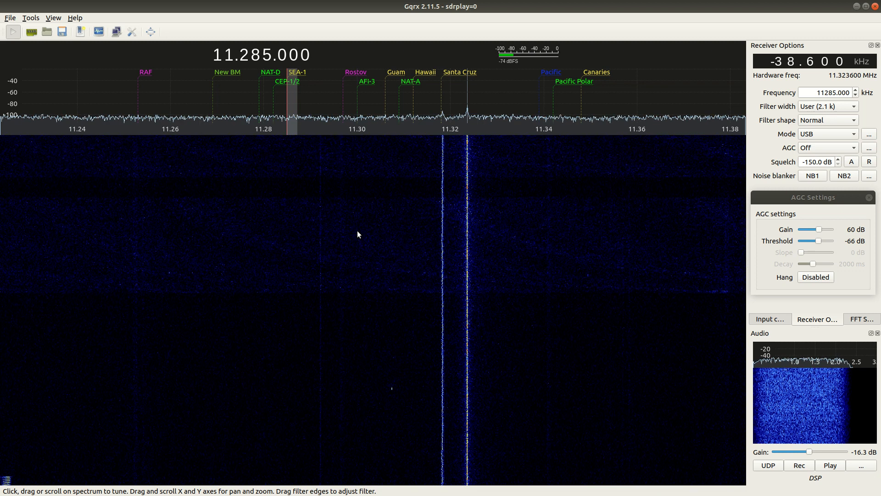
mouse_move(357, 222)
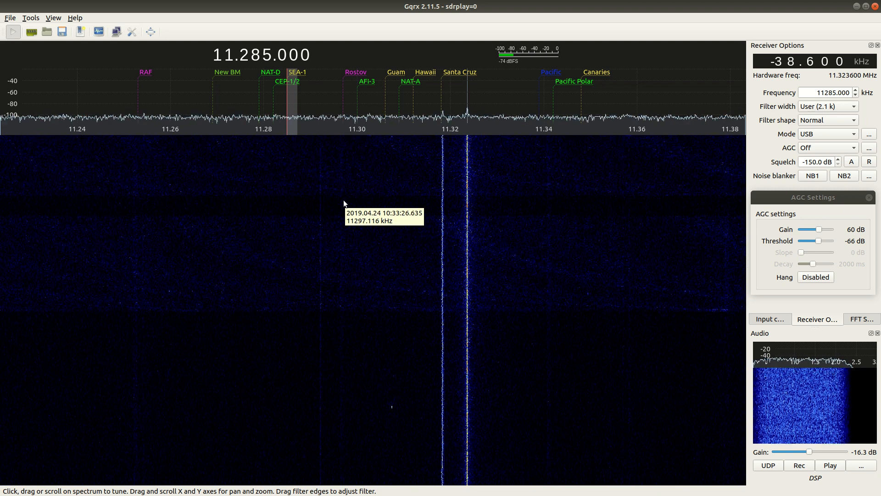